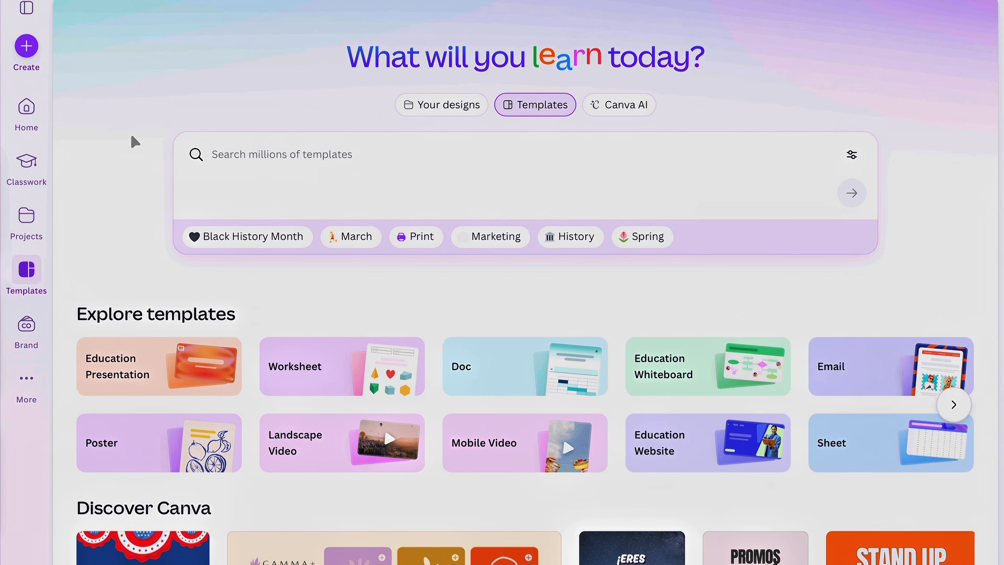
Step: Create a new custom-size design 1200 px wide and 400 px high
left_click(27, 55)
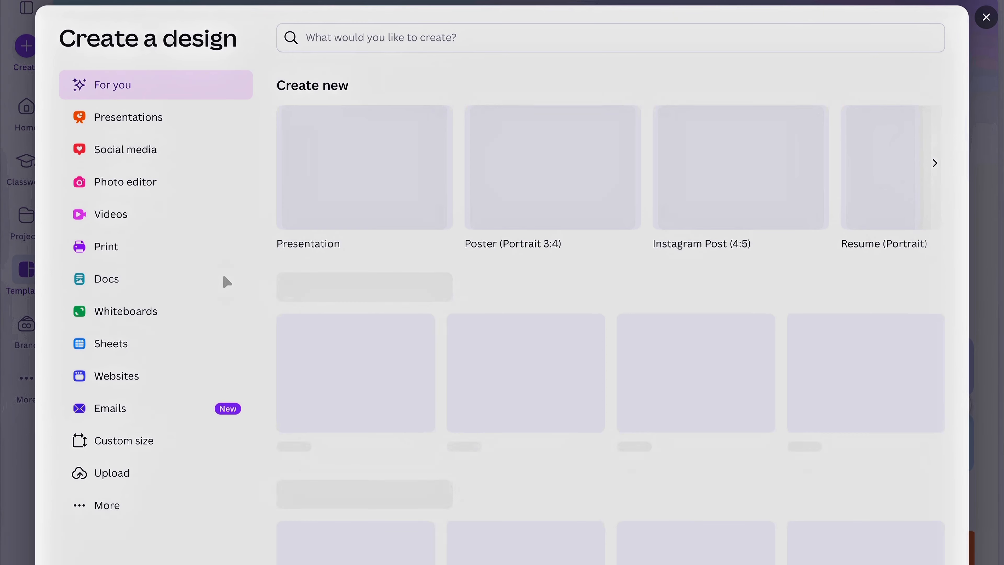
left_click(139, 442)
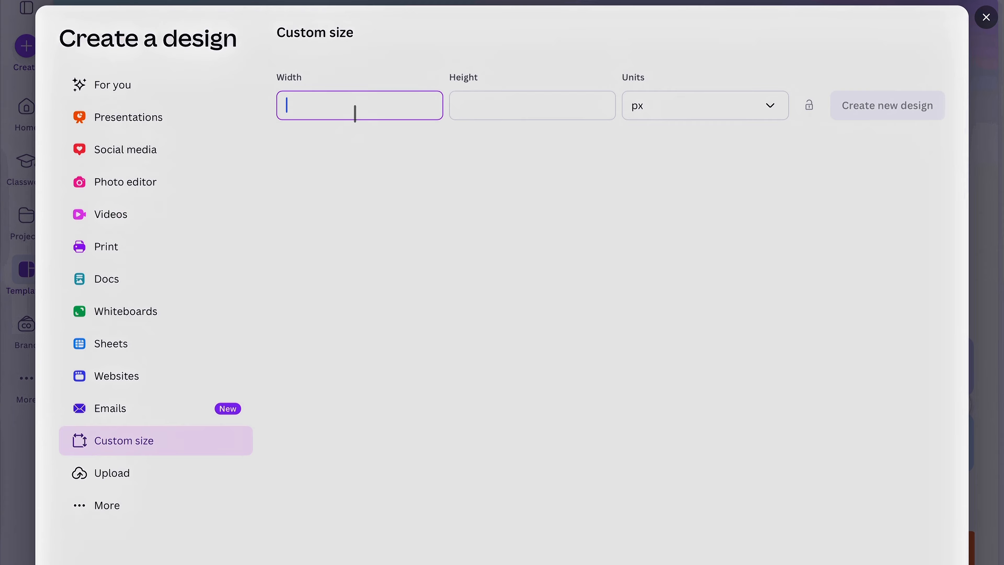
type("1200")
left_click(494, 105)
type("400")
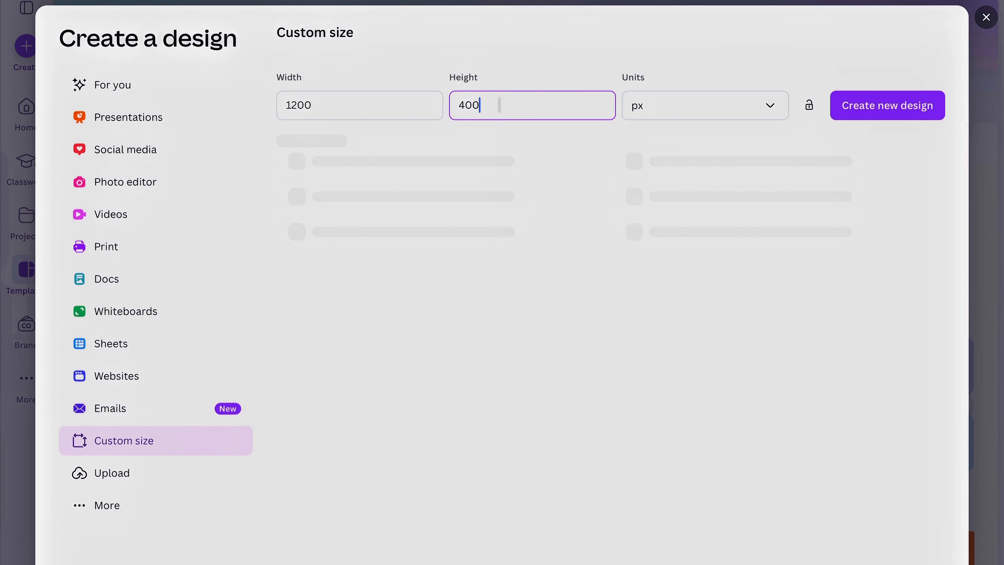
left_click(880, 107)
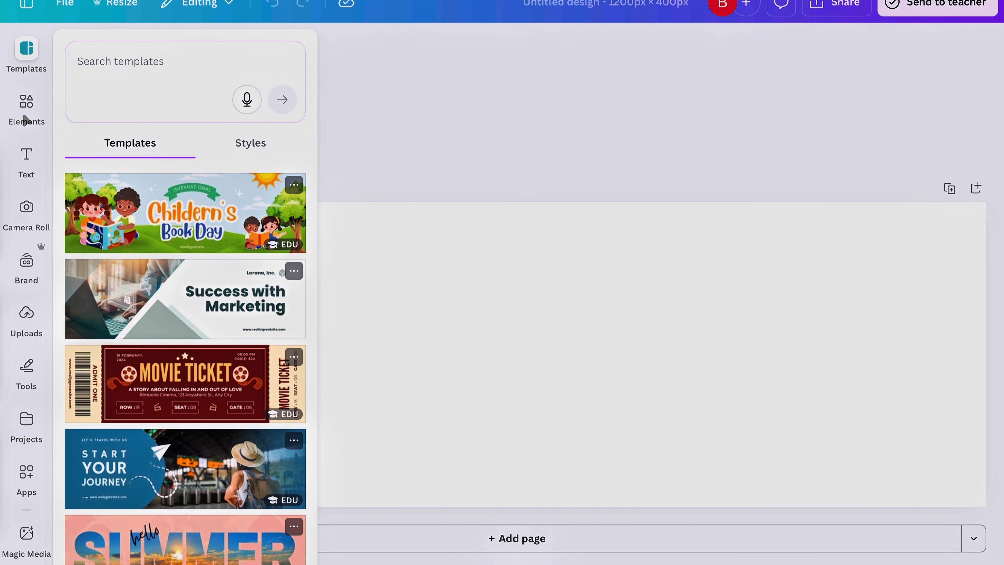
Step: Browse the suggested templates and search the template library for "Clothing"
scroll(203, 399, "down", 10)
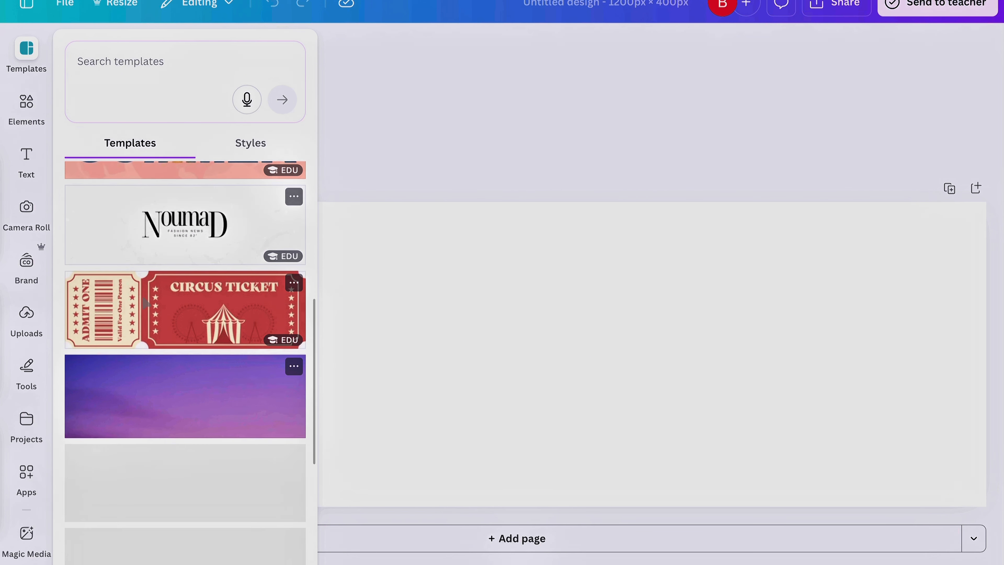
scroll(204, 398, "down", 10)
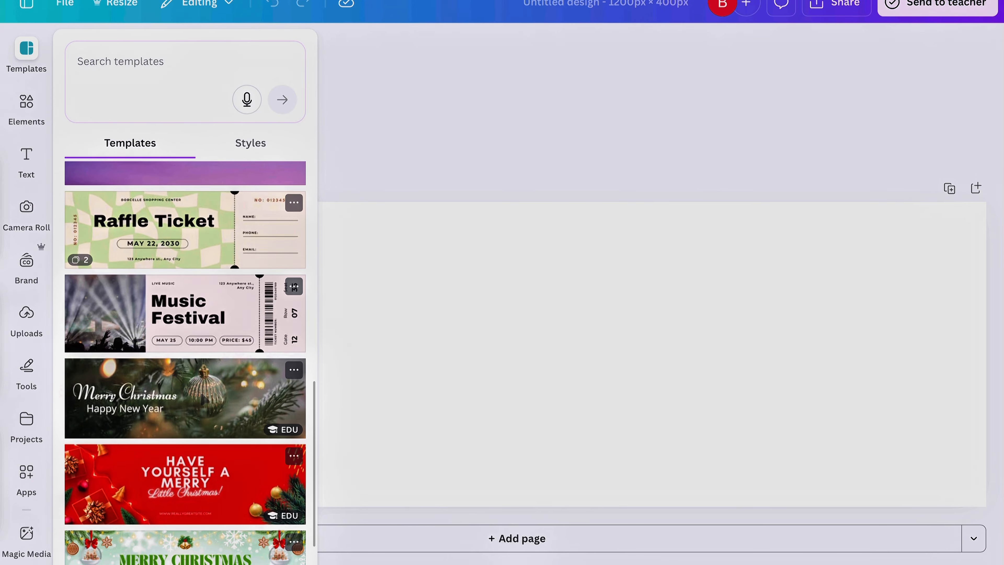
scroll(204, 399, "up", 6)
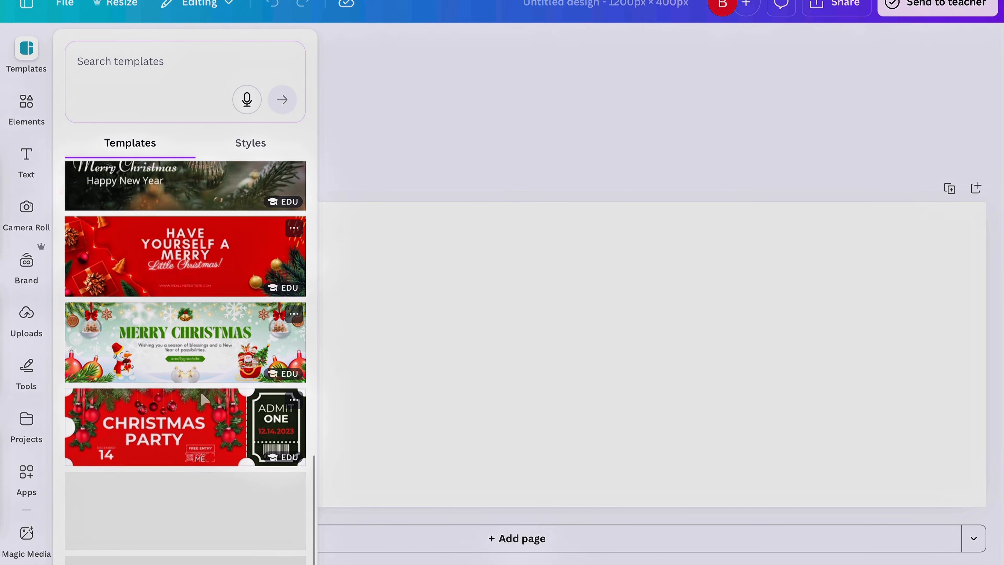
scroll(203, 399, "up", 10)
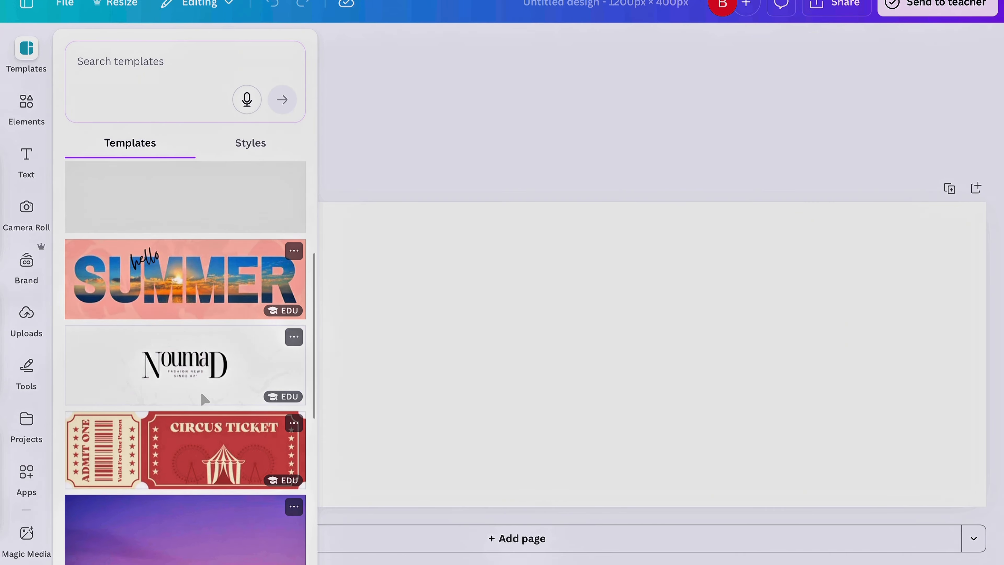
left_click(178, 70)
type("Clothing")
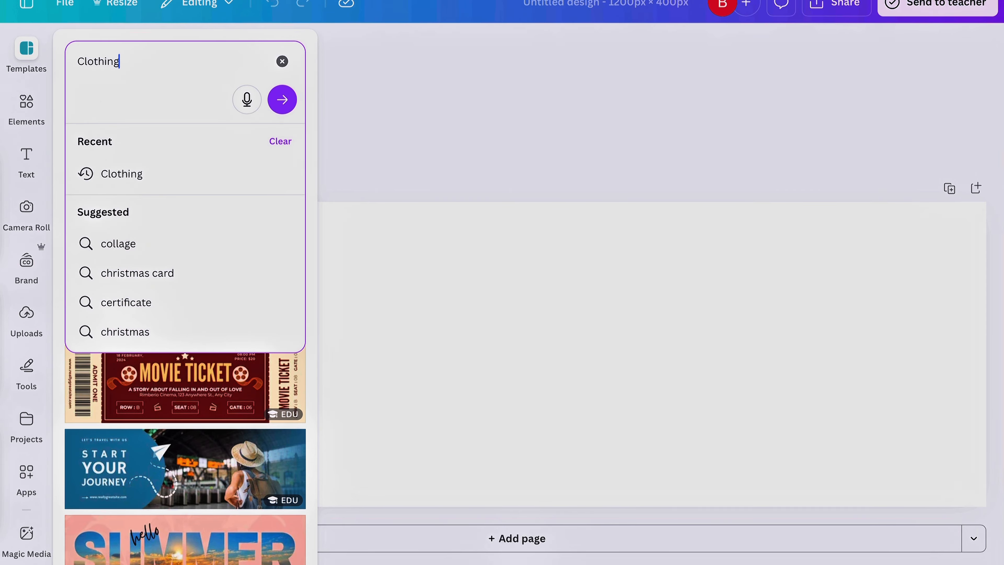
key("Return")
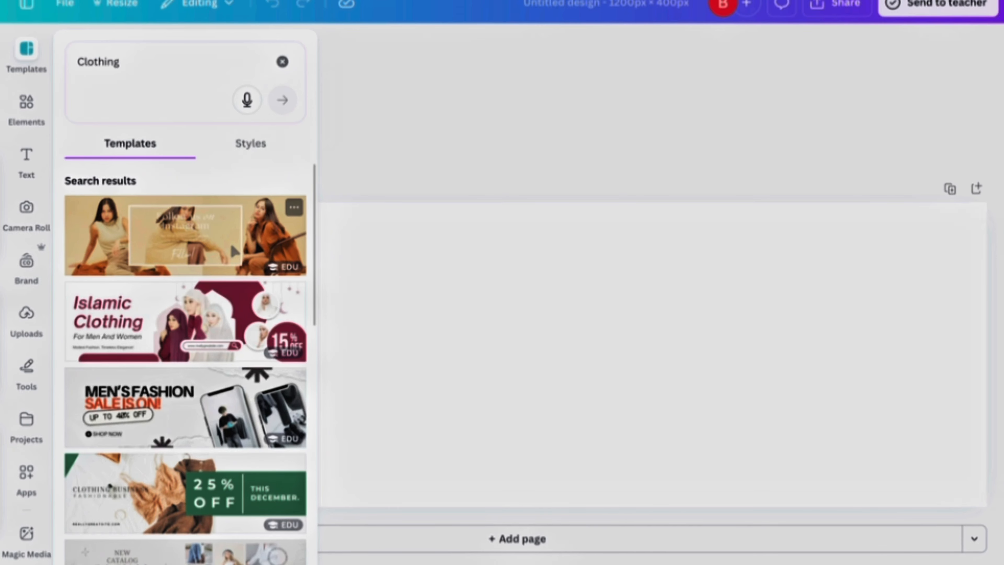
Step: Apply the white "Men's Fashion Sale Is On!" template to the blank page and close the template details
scroll(235, 251, "down", 4)
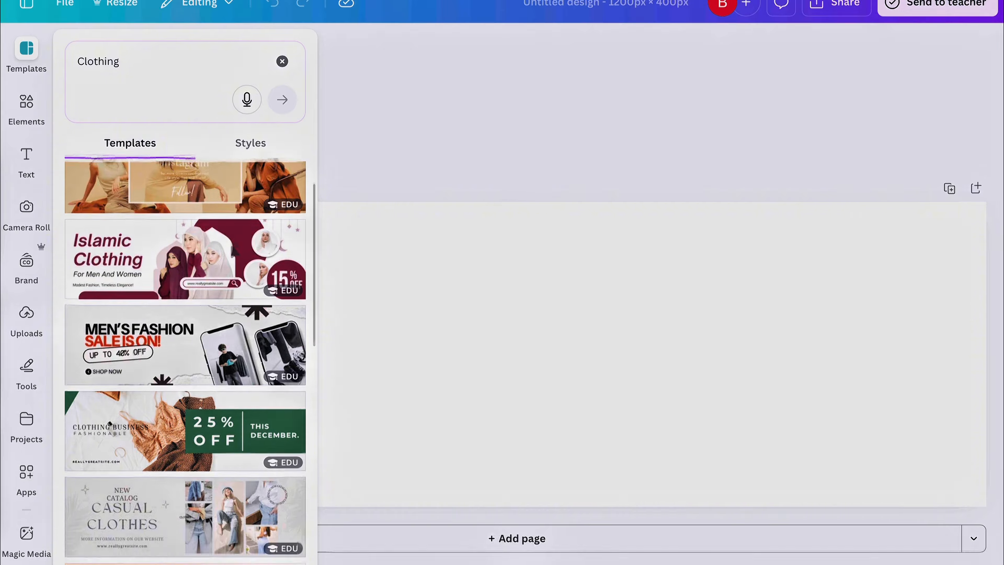
scroll(234, 251, "down", 3)
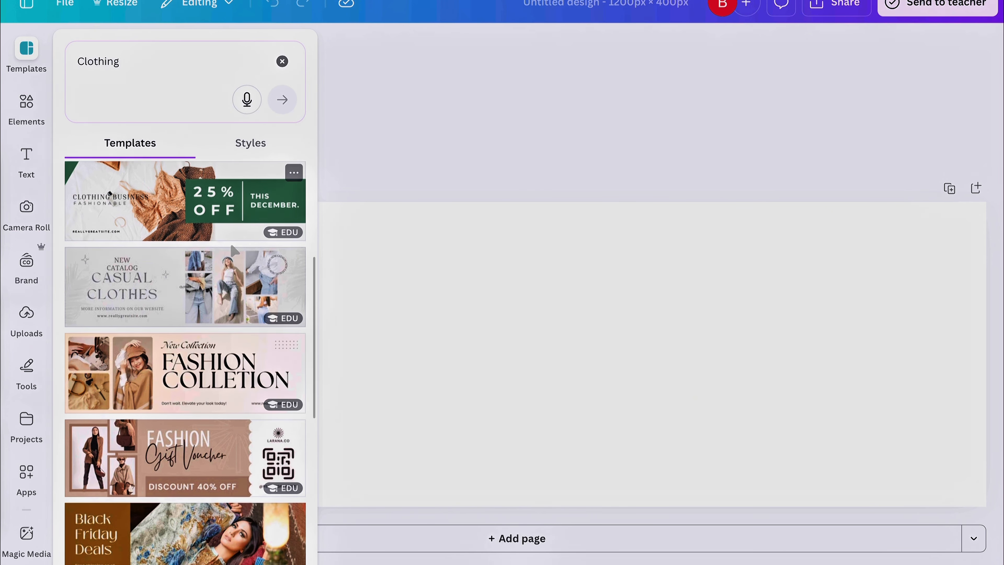
scroll(199, 389, "up", 6)
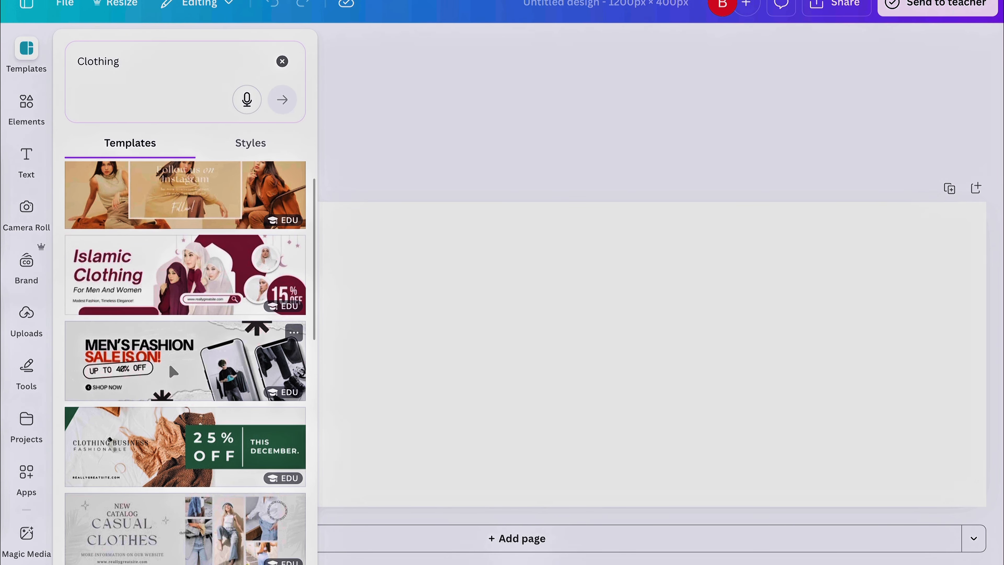
left_click(182, 369)
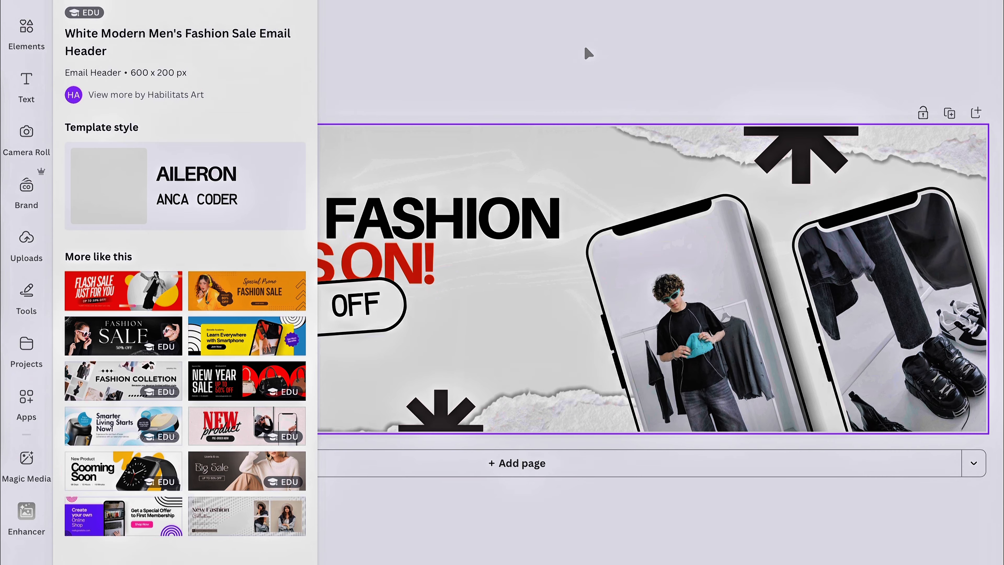
left_click(584, 49)
left_click(375, 235)
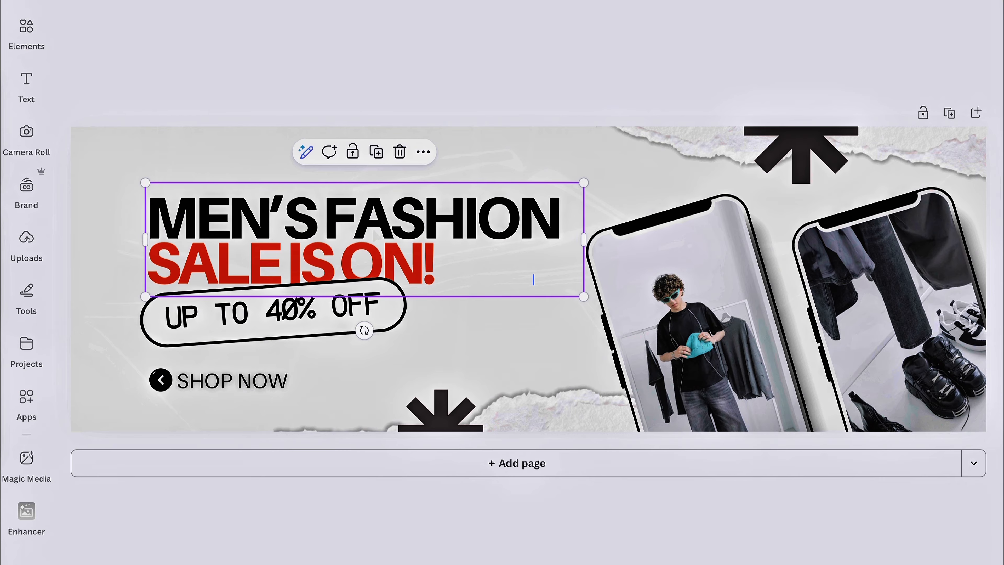
left_click(272, 320)
left_click(265, 390)
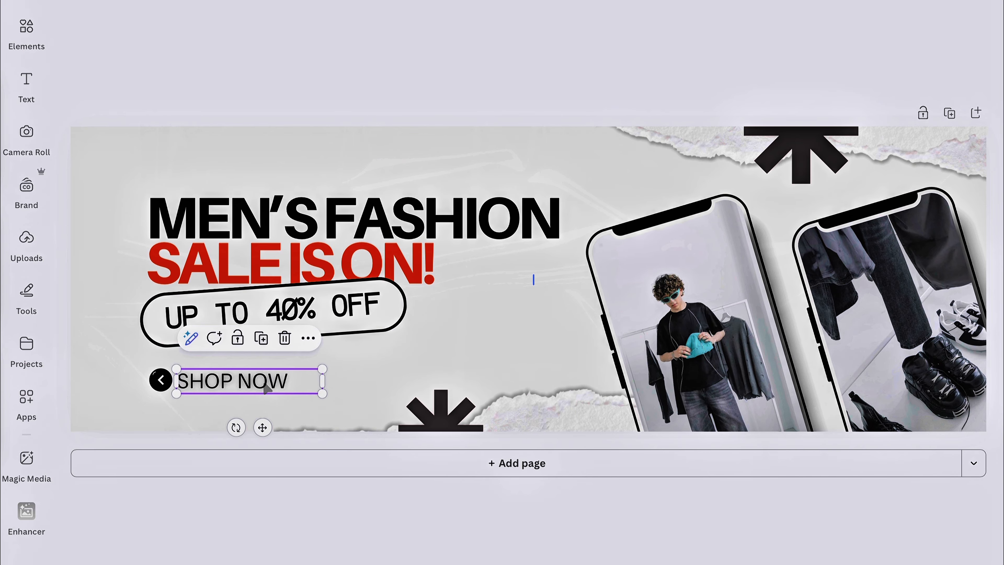
Step: Replace the word FASHION with SPORTSWEAR in the banner headline and scale the headline text down
left_click(374, 262)
double_click(533, 279)
scroll(533, 279, "down", 5)
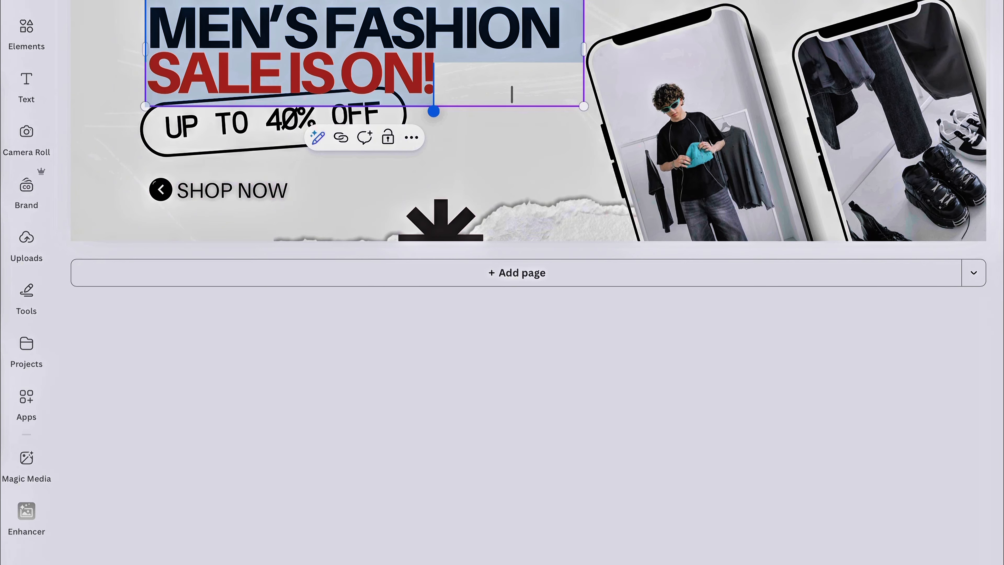
left_click(564, 18)
scroll(563, 19, "up", 5)
key("BackSpace")
key("BackSpace")
key("BackSpace")
key("BackSpace")
key("BackSpace")
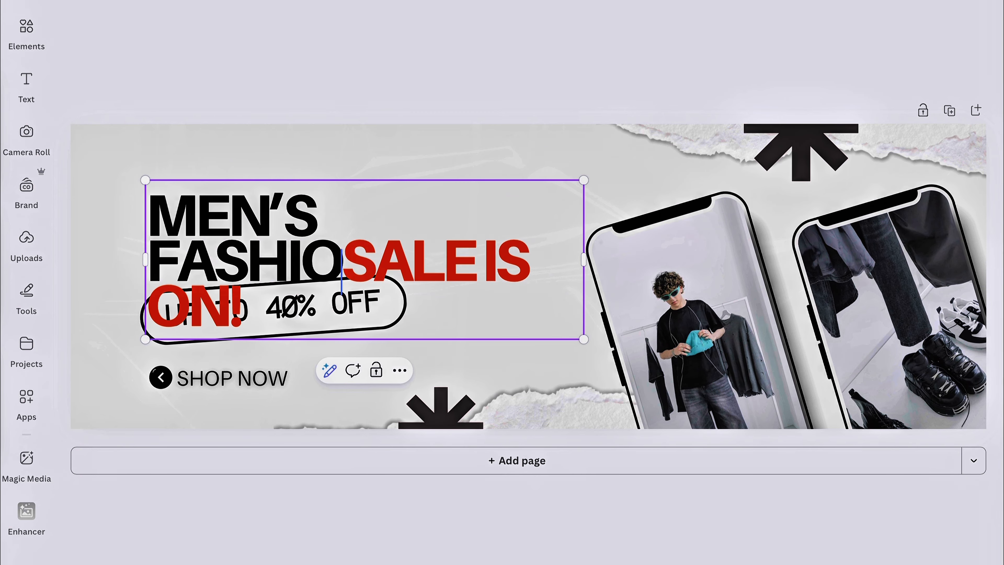
key("BackSpace")
key("BackSpace")
key("BackSpace")
type("SPORT")
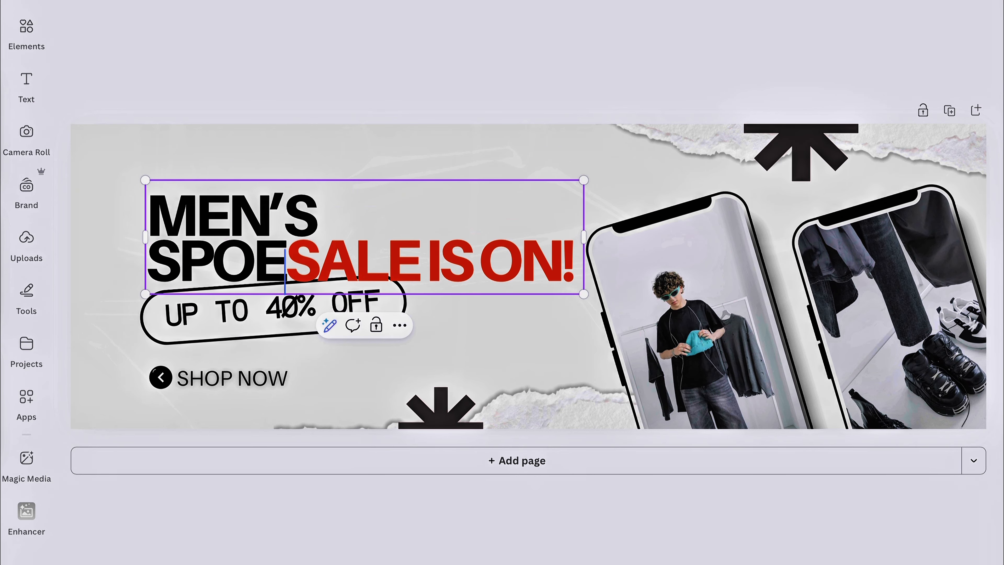
type("SWEAR")
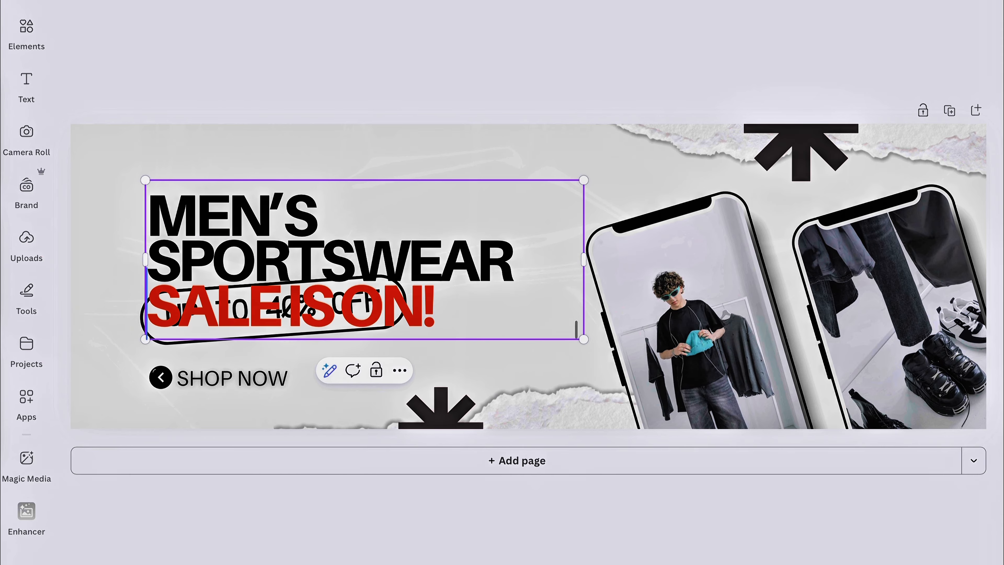
left_click_drag(584, 339, 509, 313)
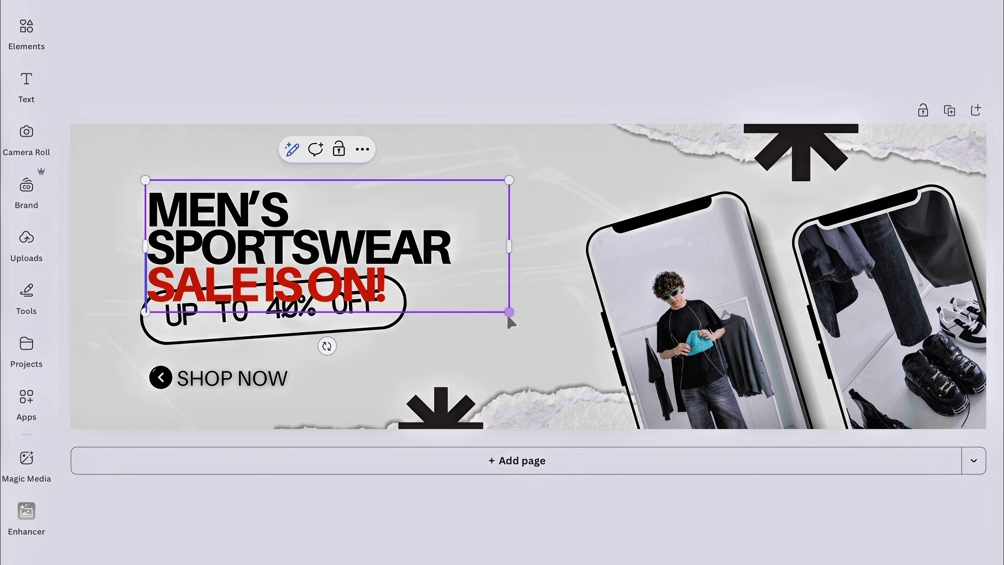
Step: Move the "UP TO 40% OFF" badge down below the headline and shrink it slightly
left_click(299, 322)
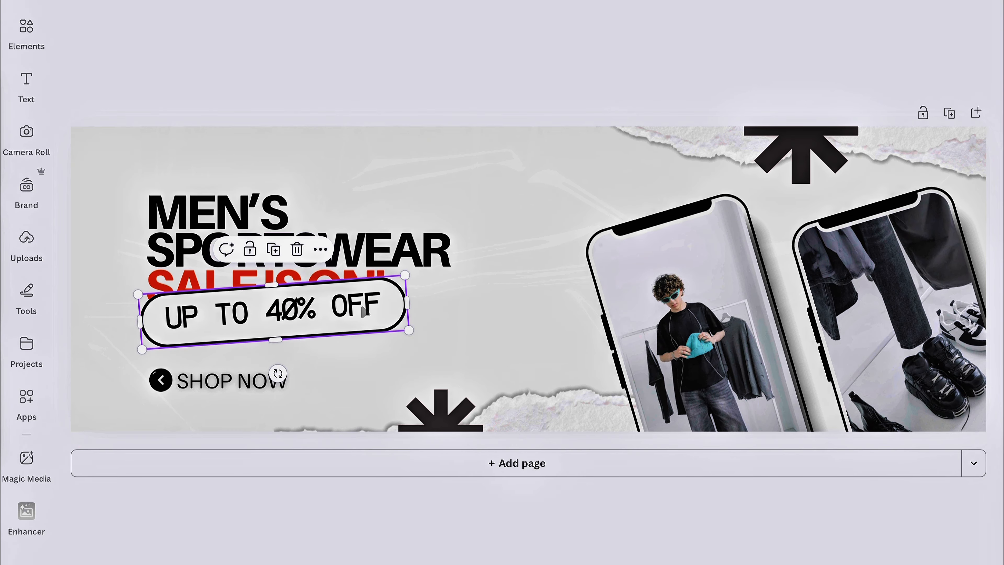
left_click(393, 349)
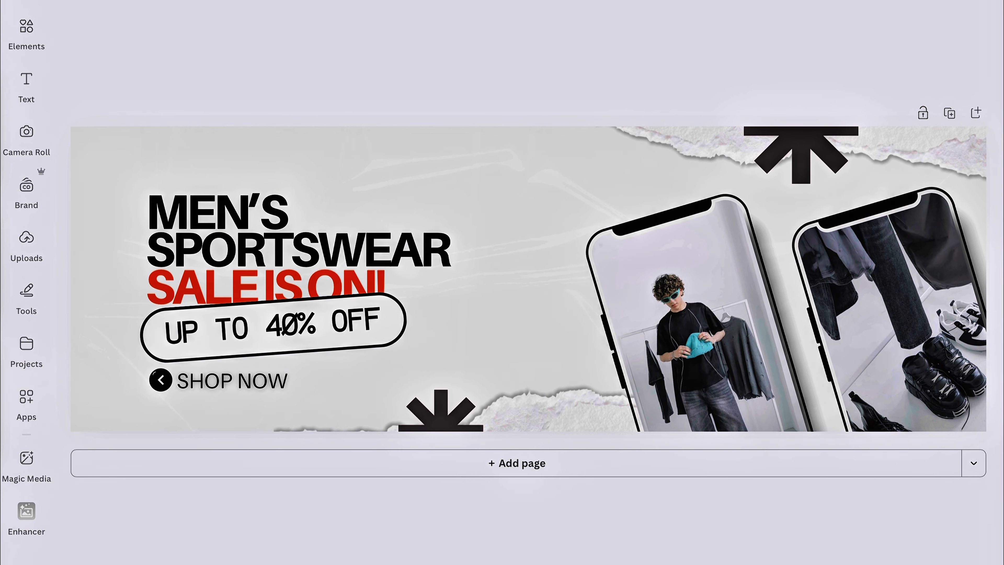
left_click_drag(410, 293, 391, 291)
left_click(402, 272)
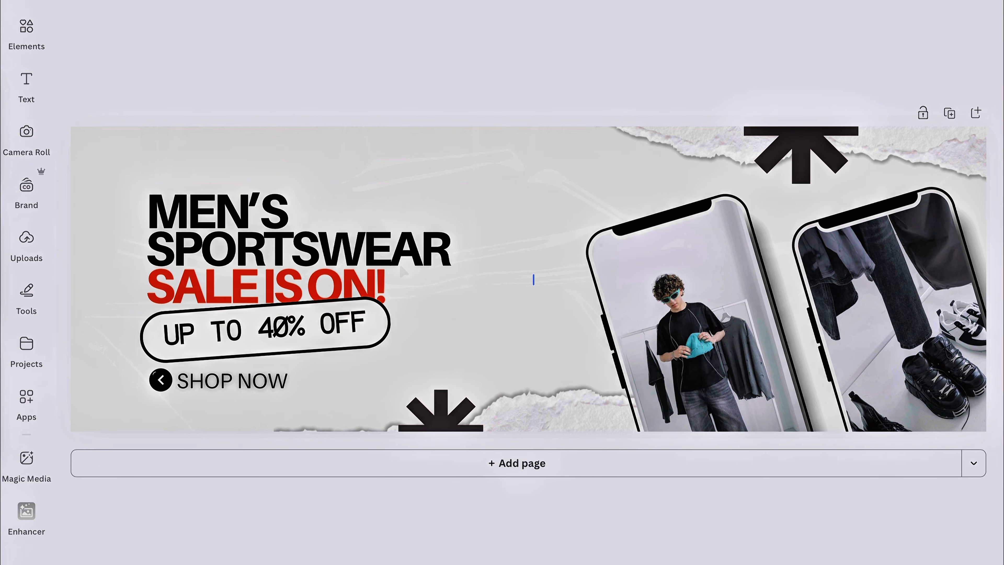
Step: Open the uploaded images for use in the banner
left_click(26, 245)
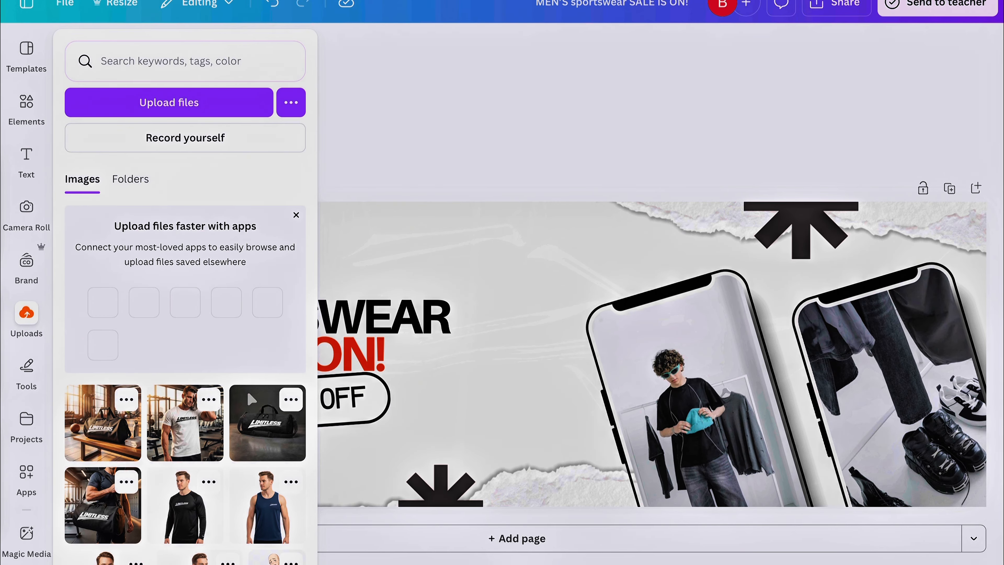